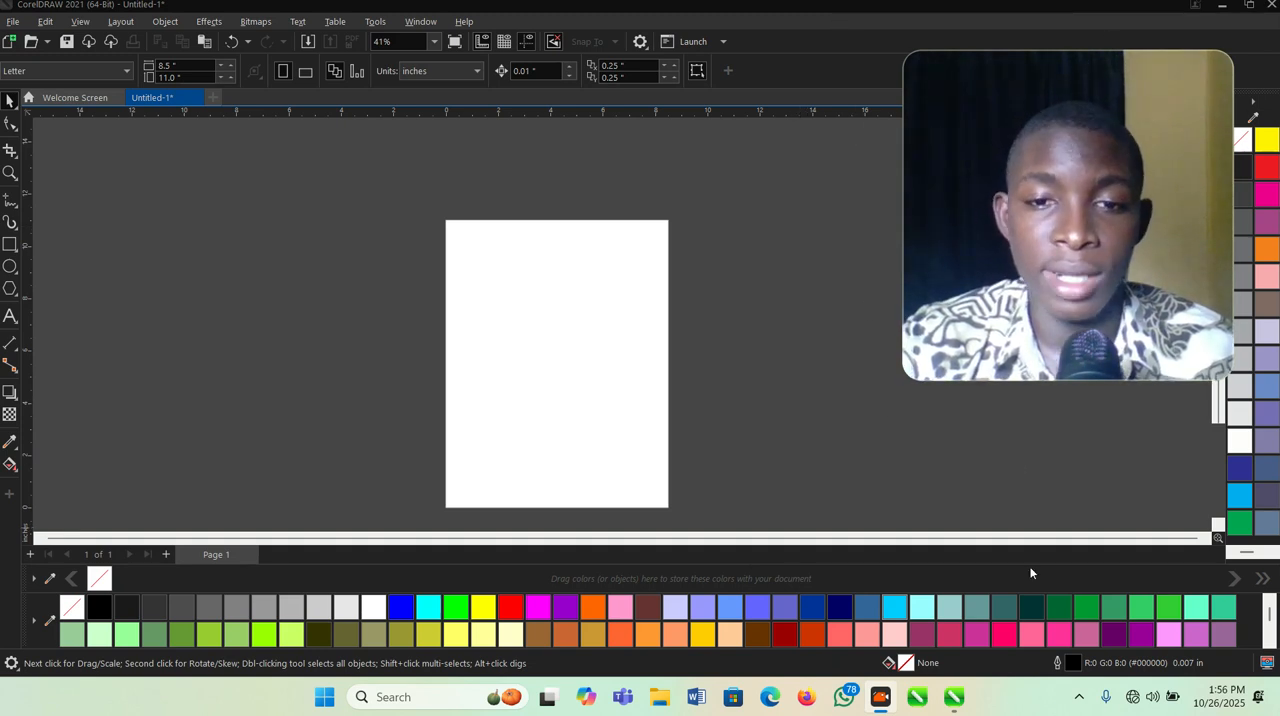
- Copy the signature photo from the desktop and paste it into the untitled CorelDRAW document
click(1278, 712)
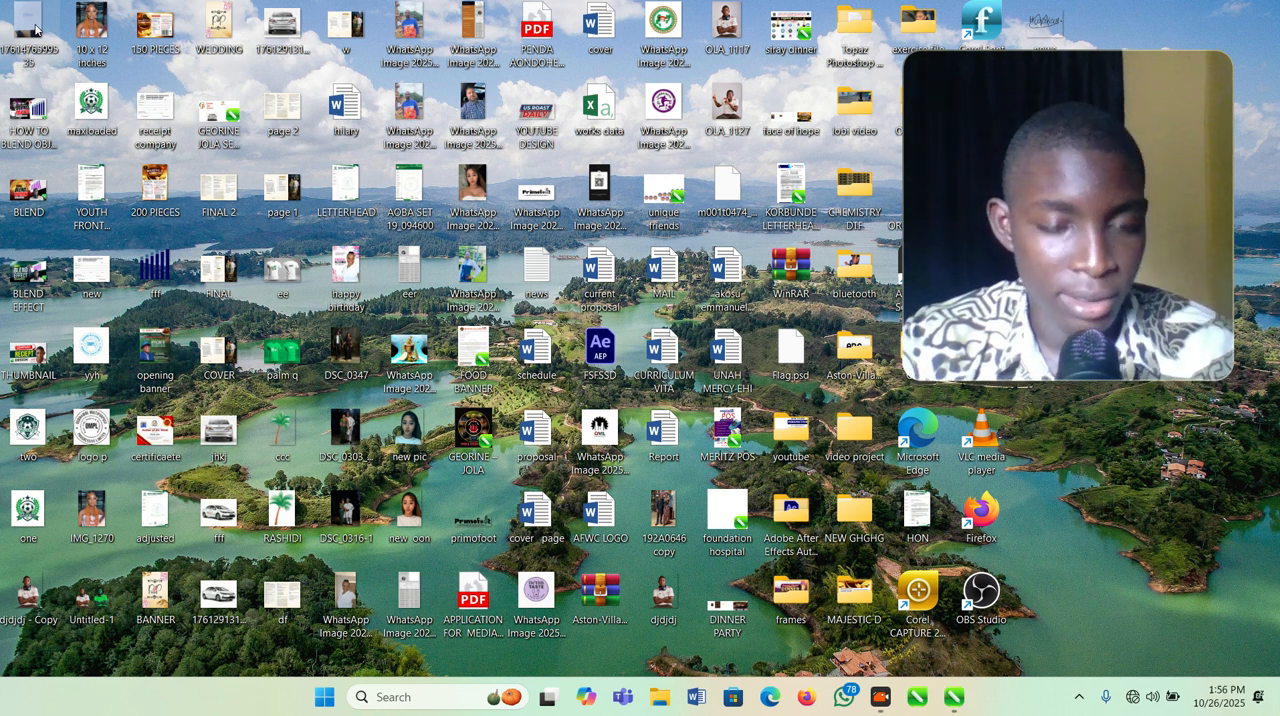
key(alt+Tab)
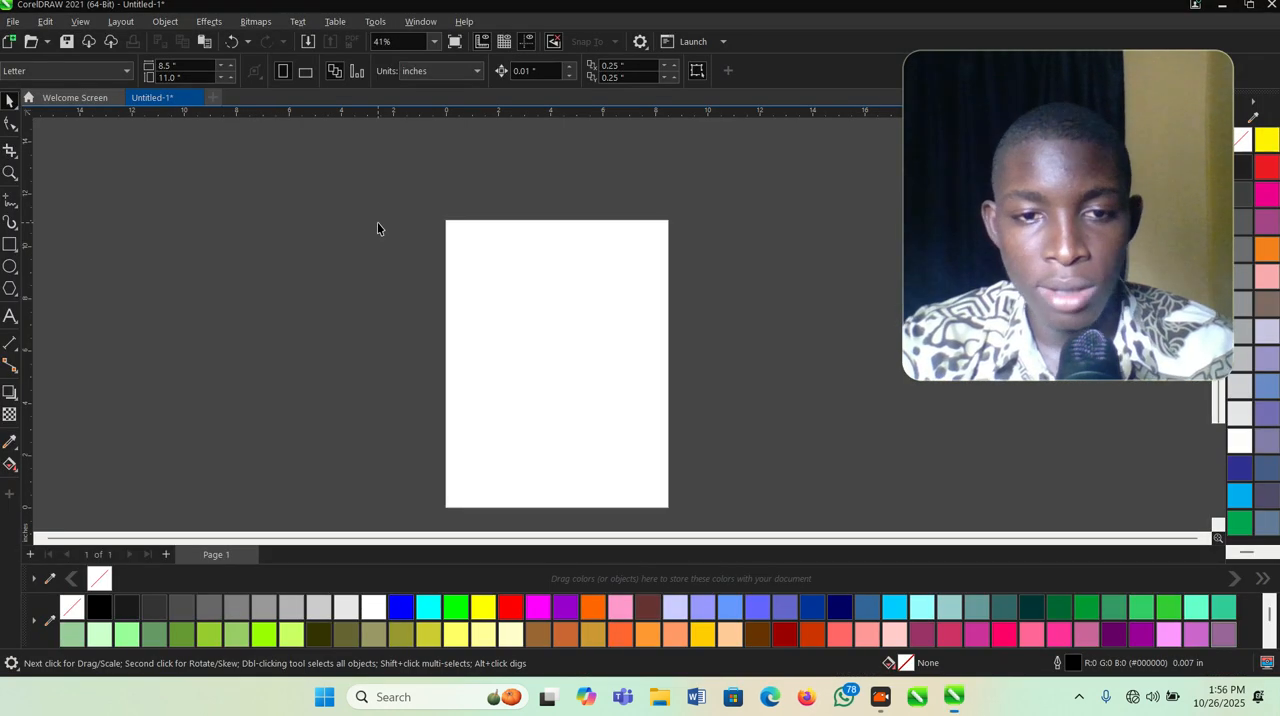
key(ctrl+v)
scroll(631, 344, down, 4)
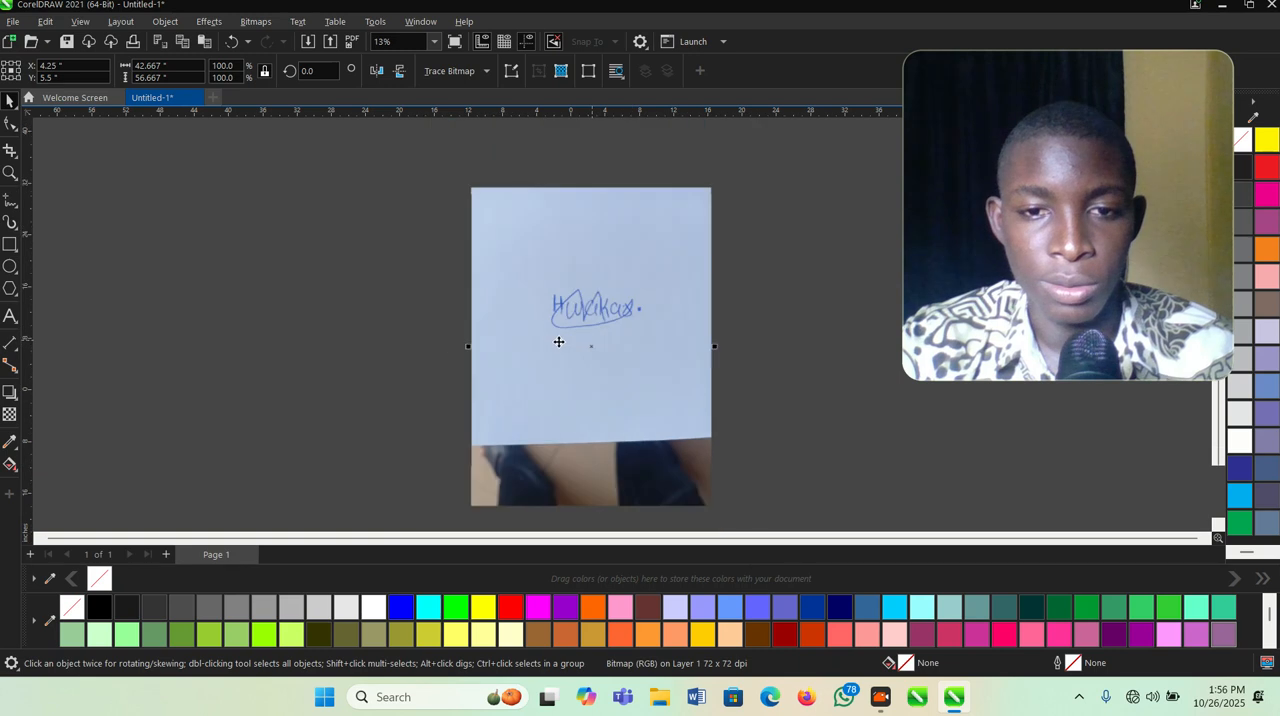
key(z)
drag(508, 262, 792, 418)
key(space)
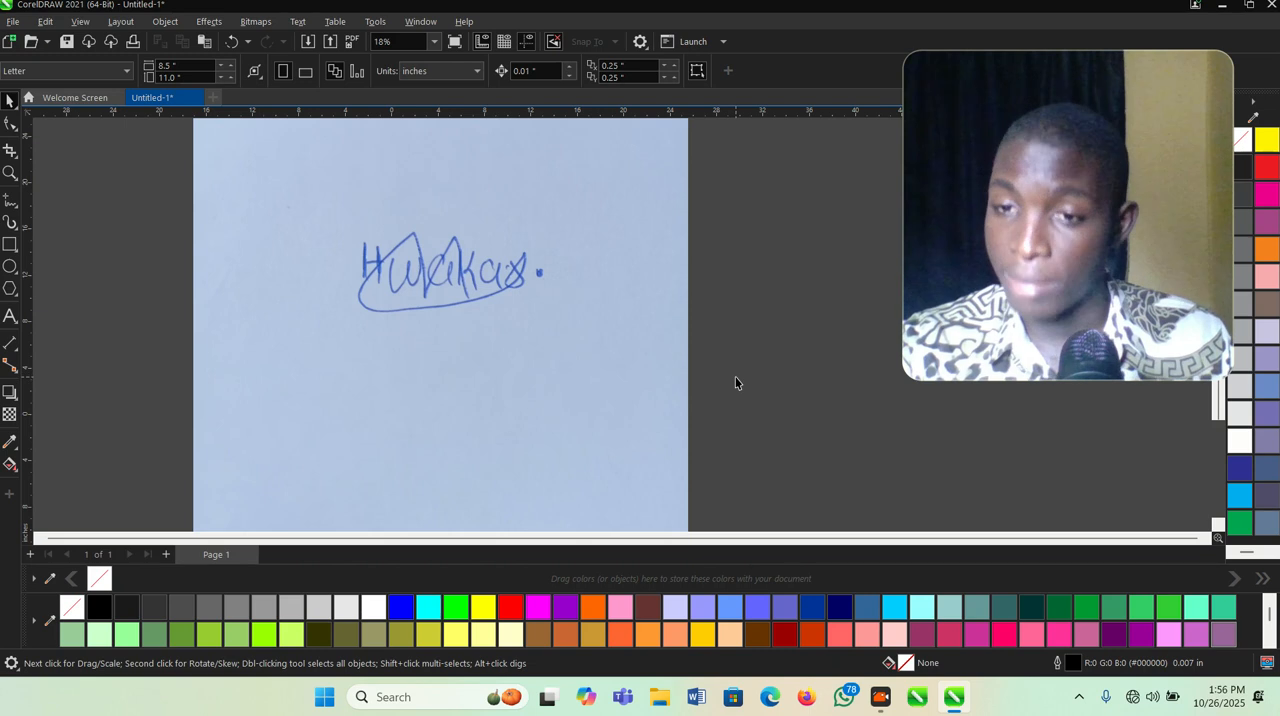
- Select the pasted signature photo and start converting its bitmap mode to Black and White (1-bit)
click(486, 297)
scroll(605, 347, down, 2)
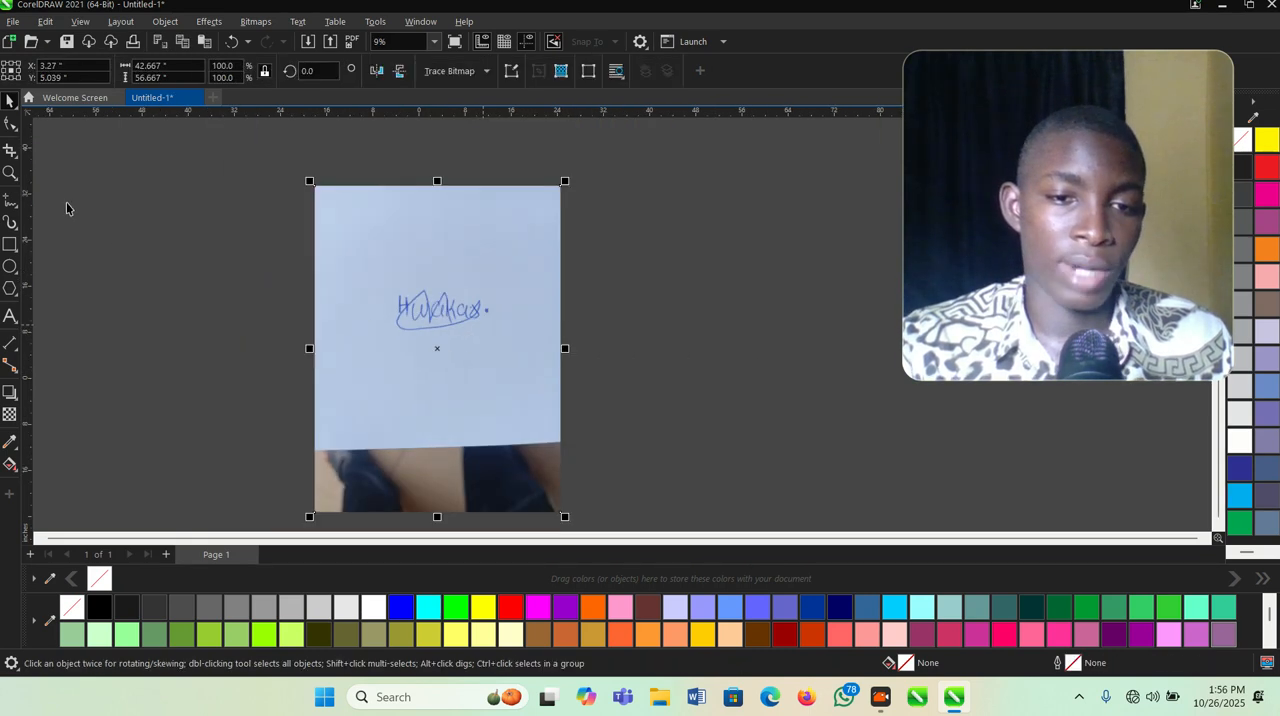
click(364, 251)
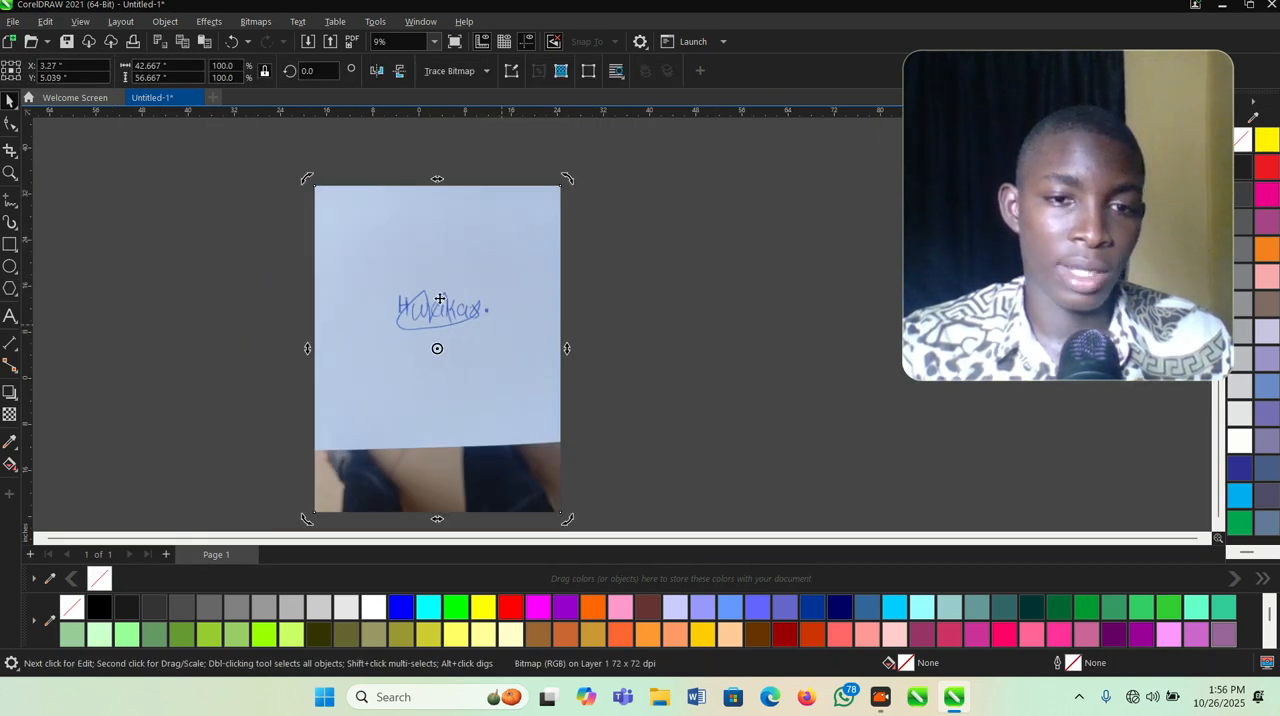
click(266, 26)
mouse_move(316, 150)
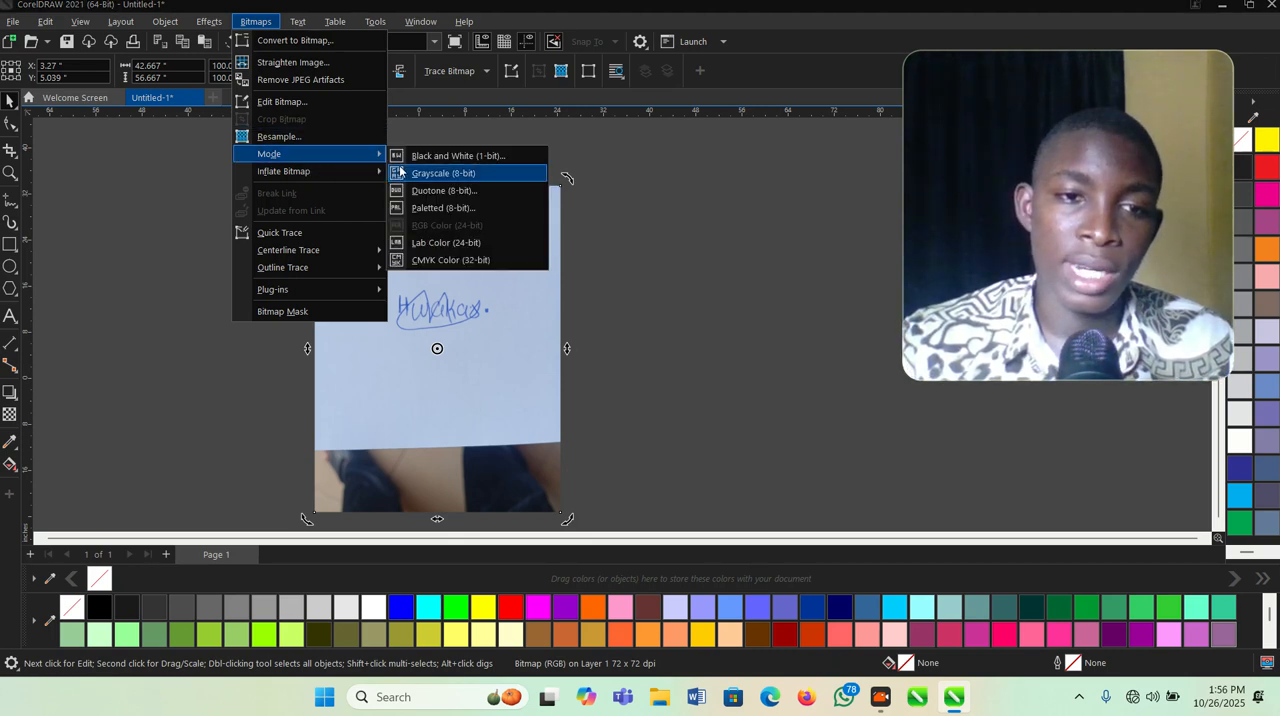
click(428, 156)
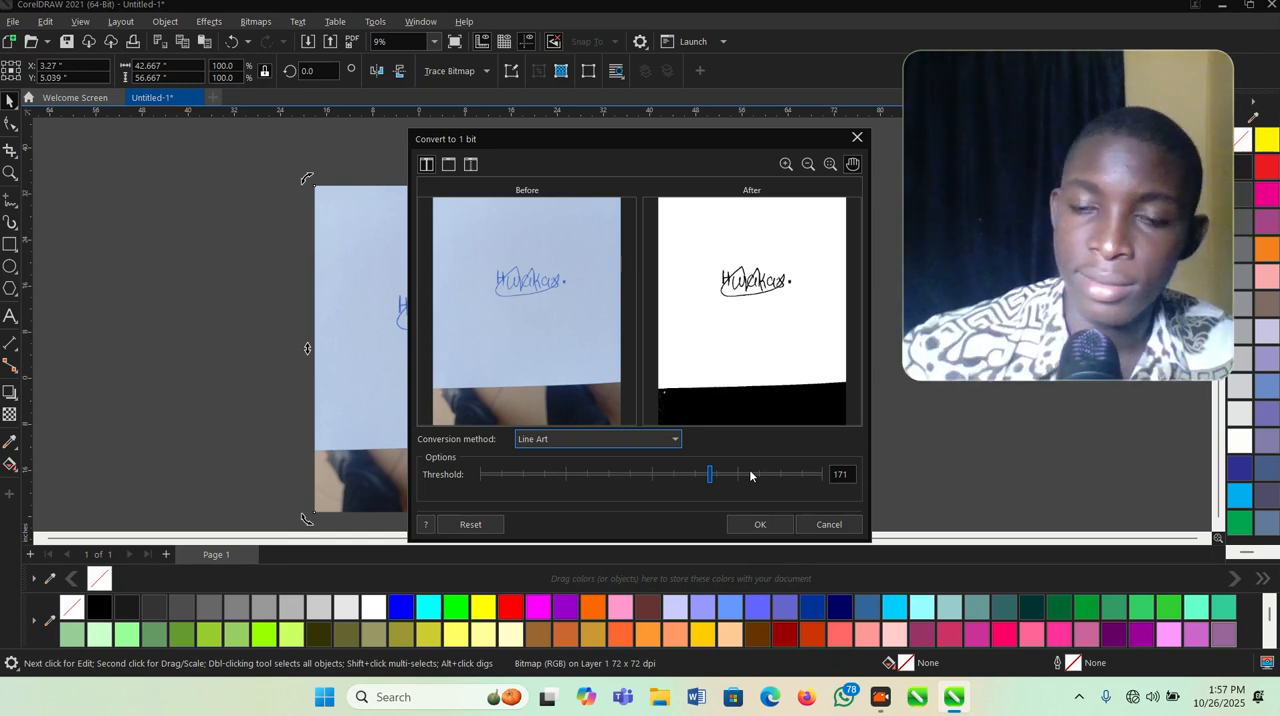
- Preview the Stucki and Cardinality-Distribution conversion methods, and return the method to Line Art
click(672, 444)
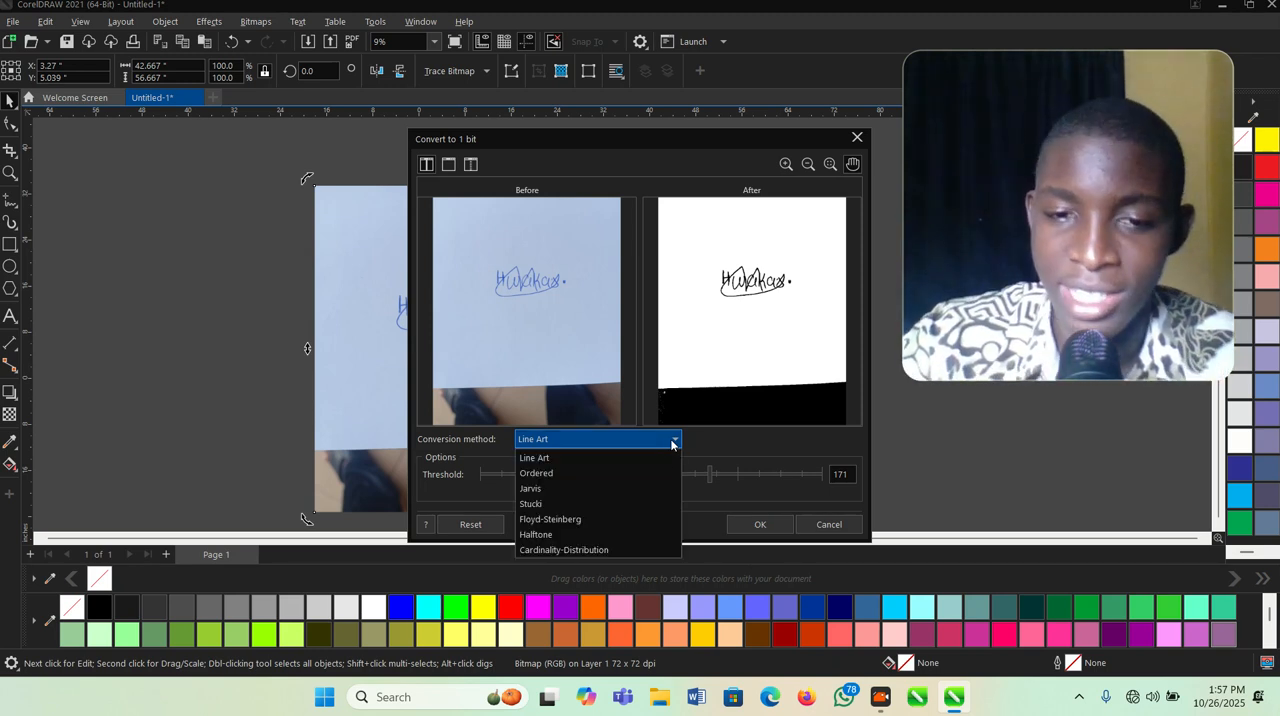
click(618, 504)
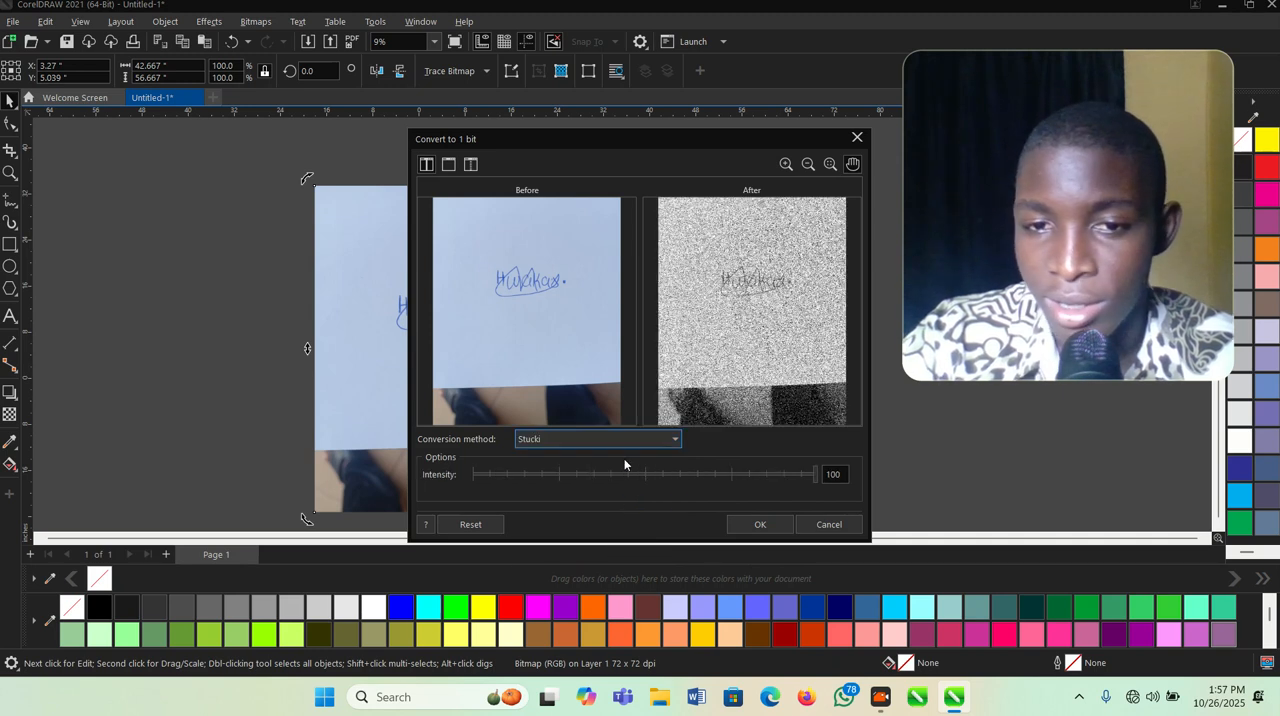
click(649, 438)
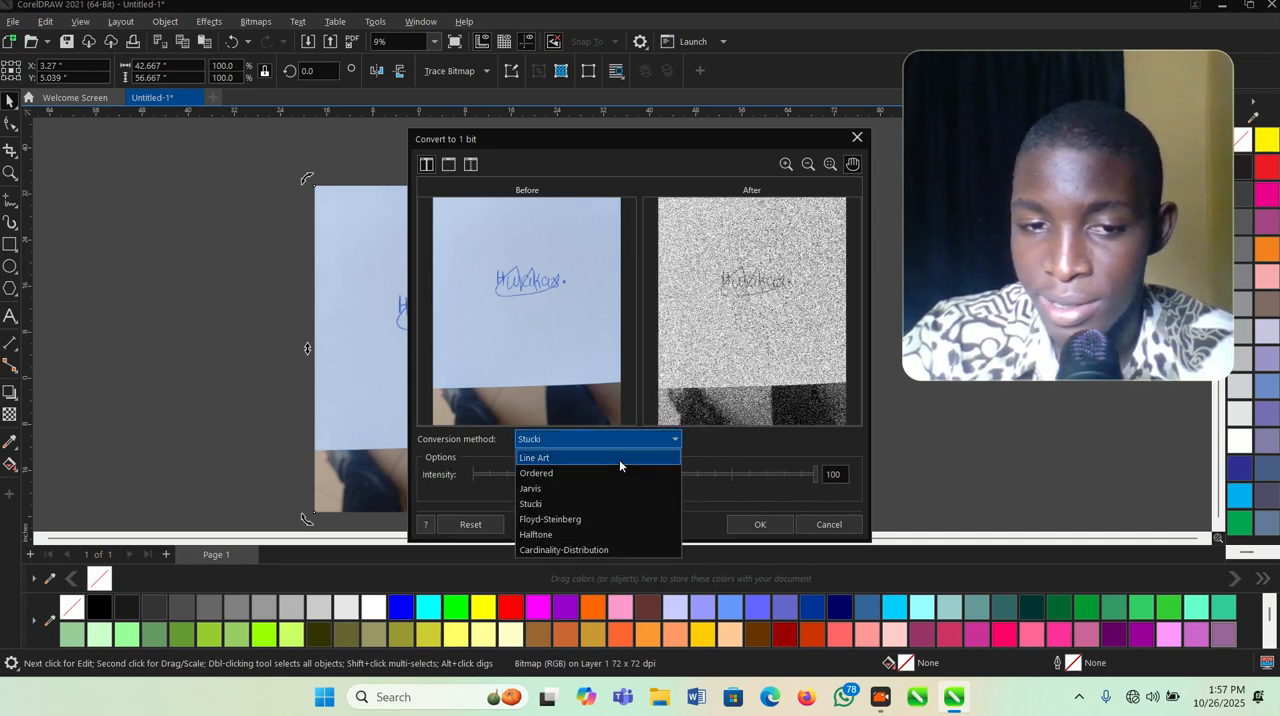
click(580, 550)
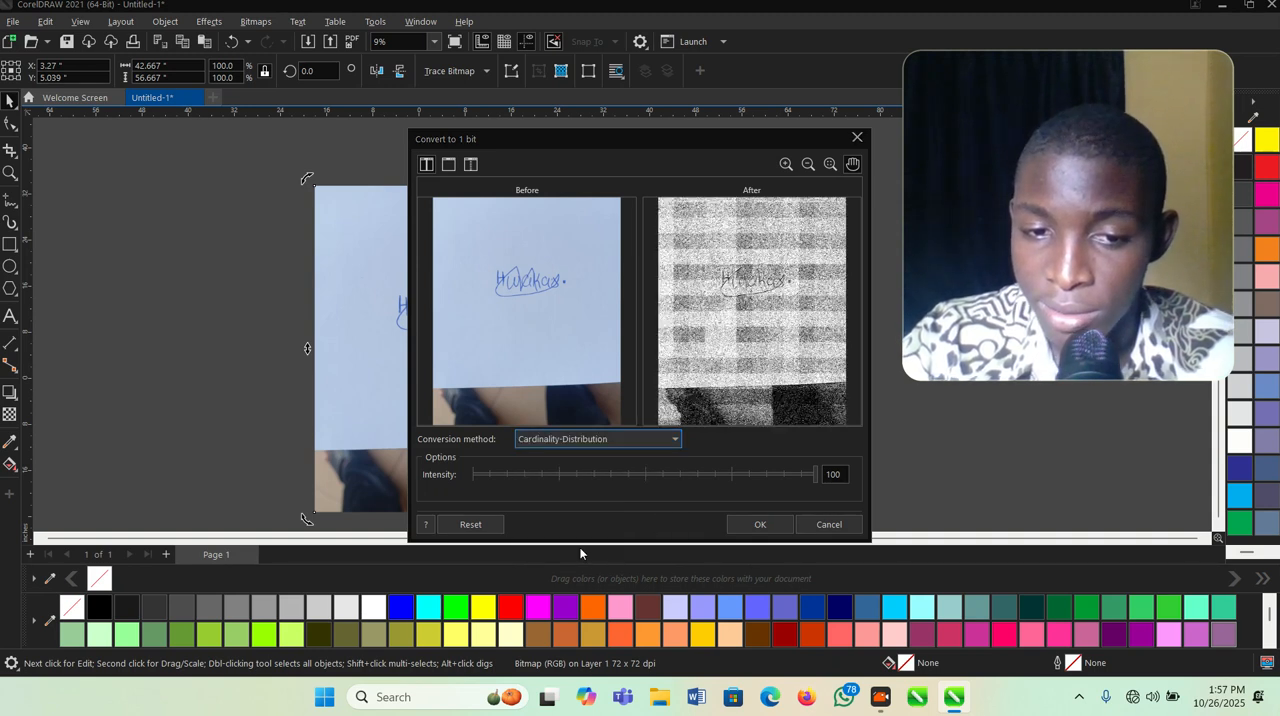
click(649, 445)
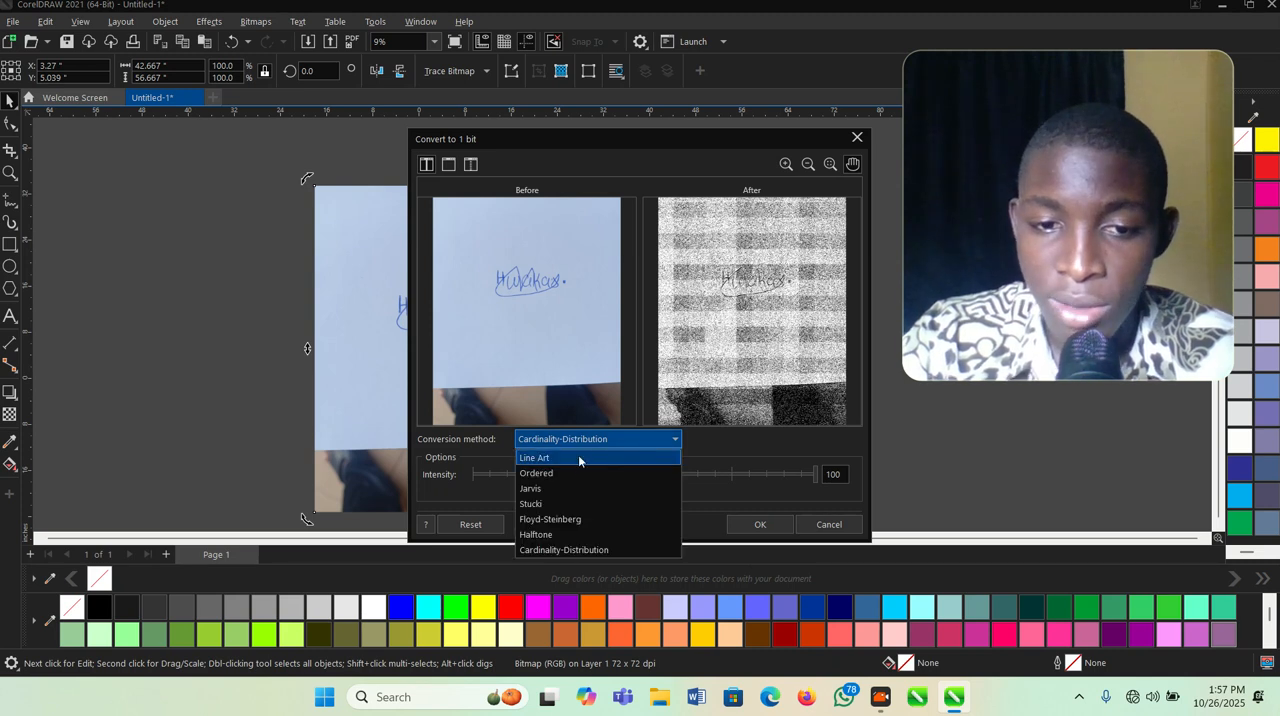
click(579, 460)
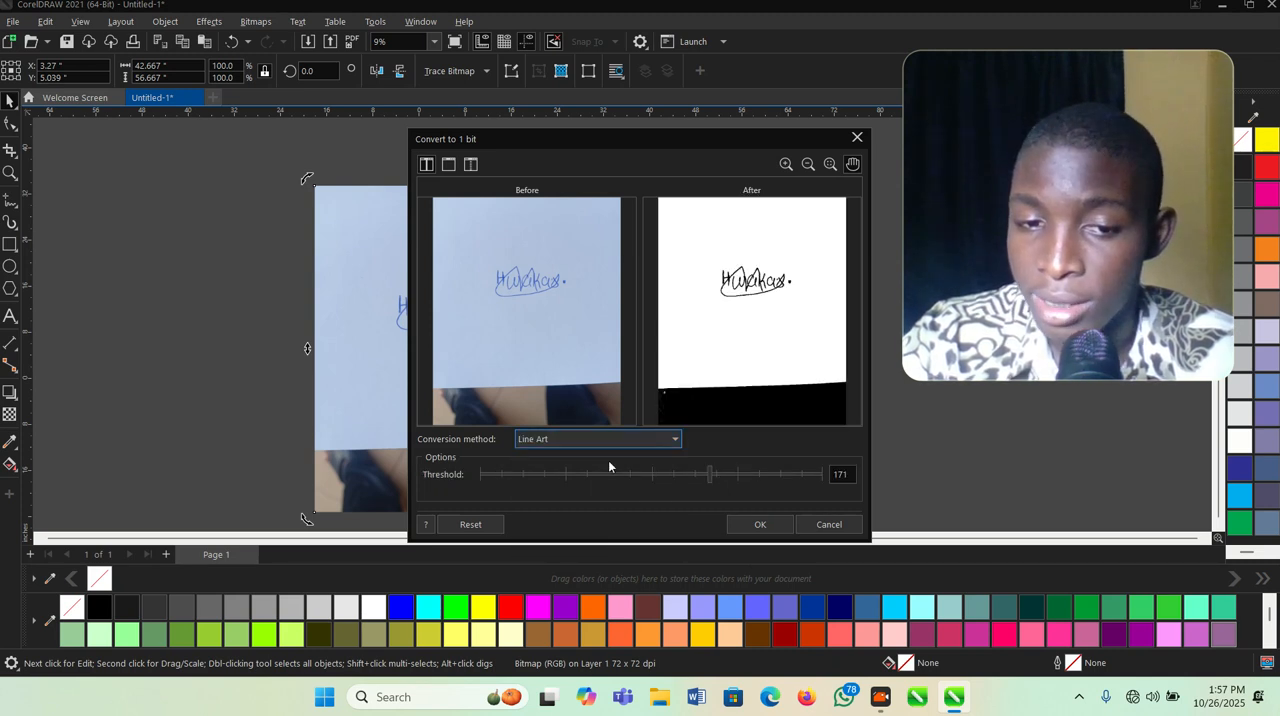
- Set the Line Art threshold to 182, inspect the signature in the preview and apply the 1-bit conversion
drag(712, 487, 752, 485)
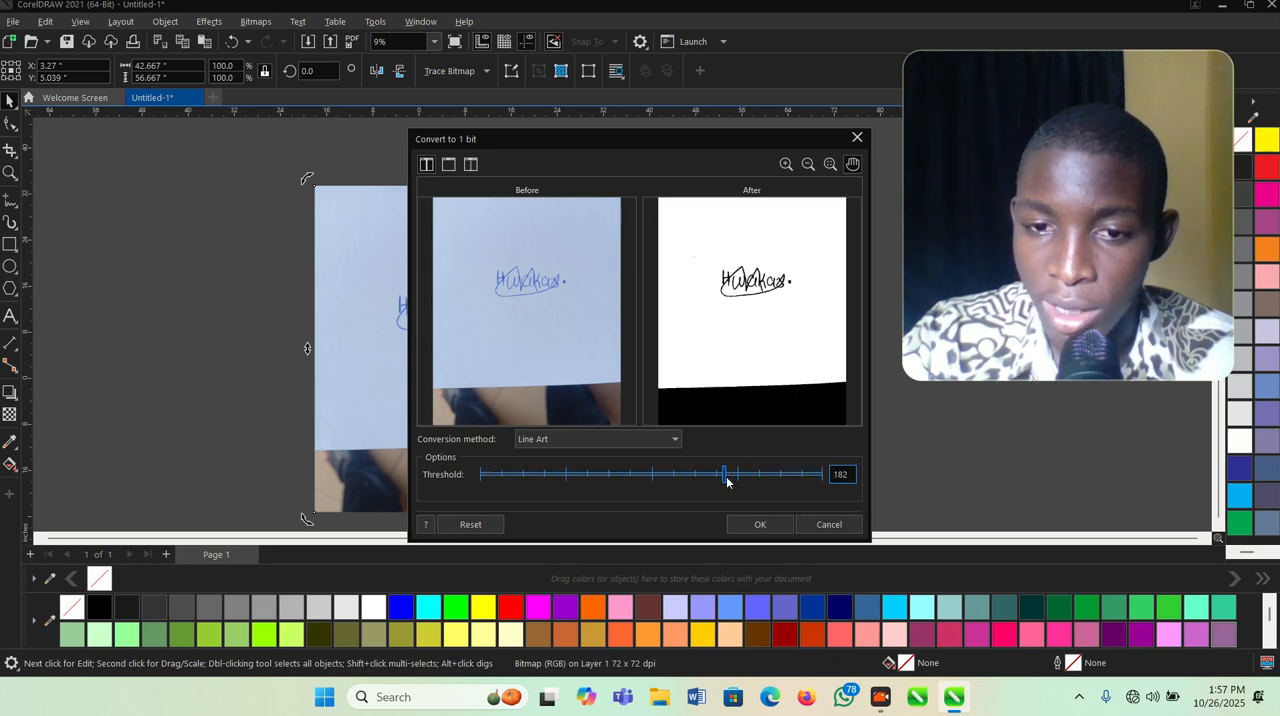
scroll(746, 292, up, 4)
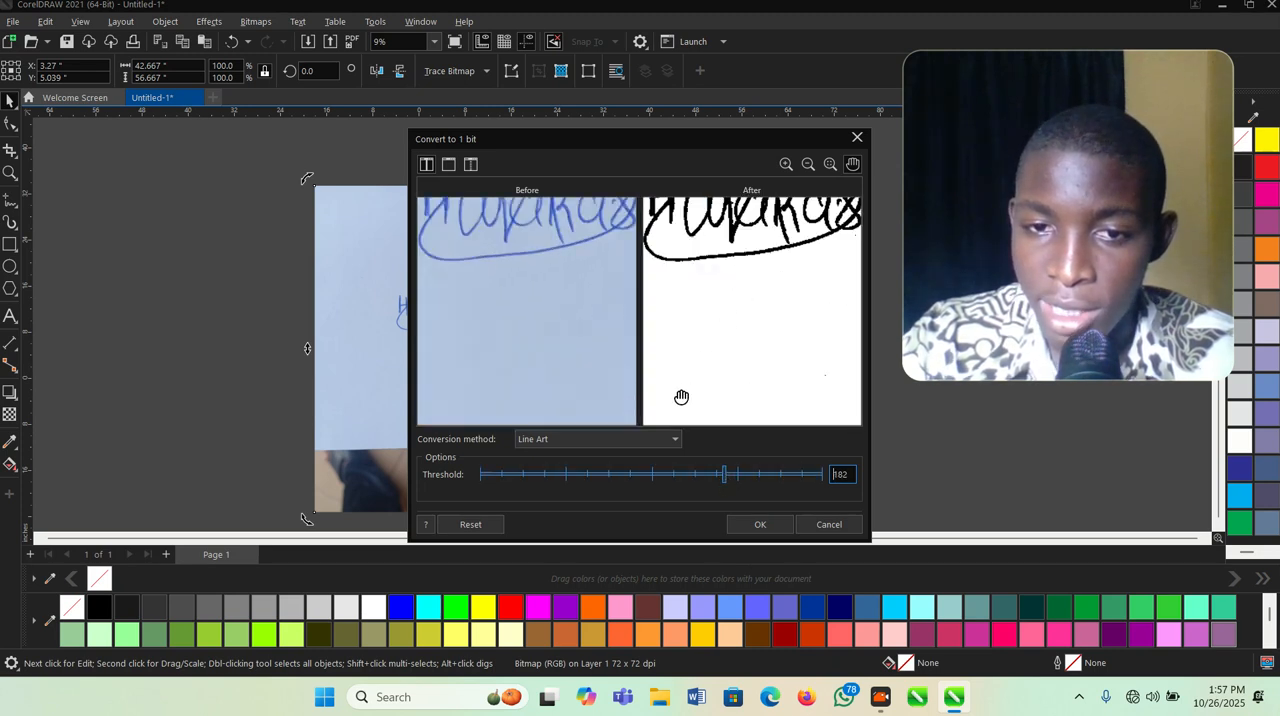
scroll(685, 392, down, 1)
scroll(721, 216, up, 1)
scroll(765, 274, down, 1)
scroll(782, 235, up, 1)
scroll(782, 245, down, 1)
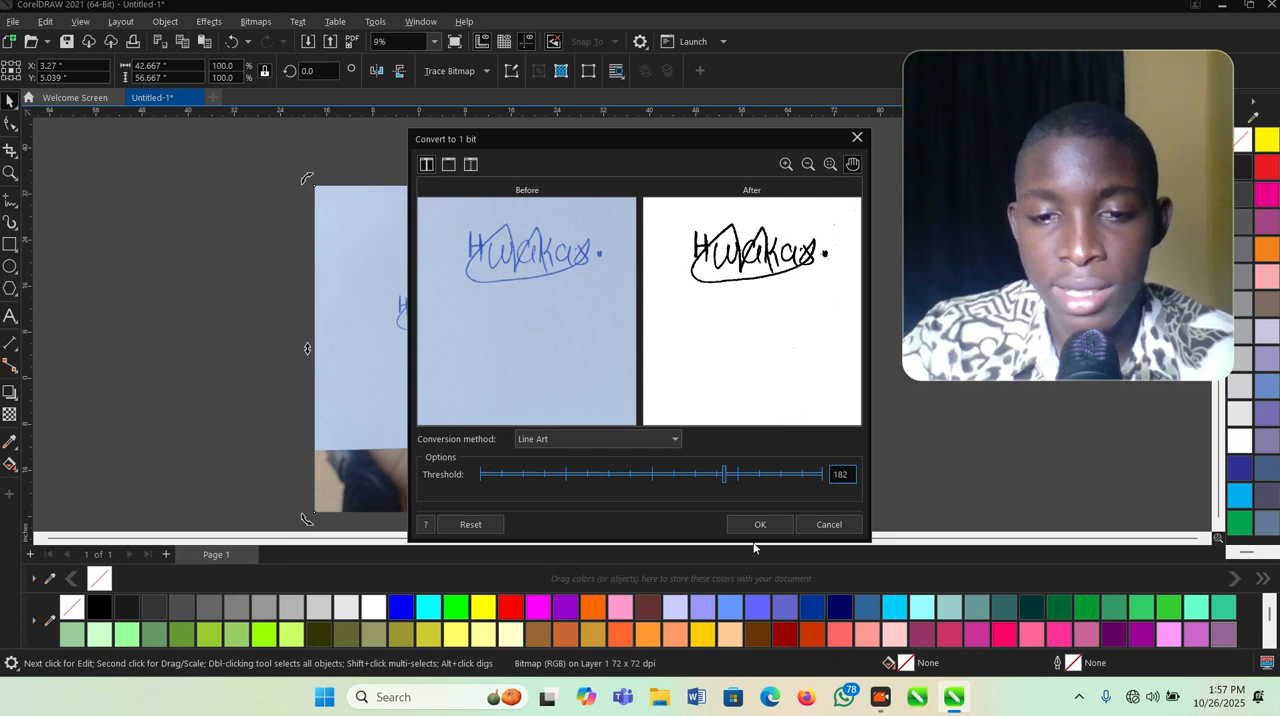
click(760, 526)
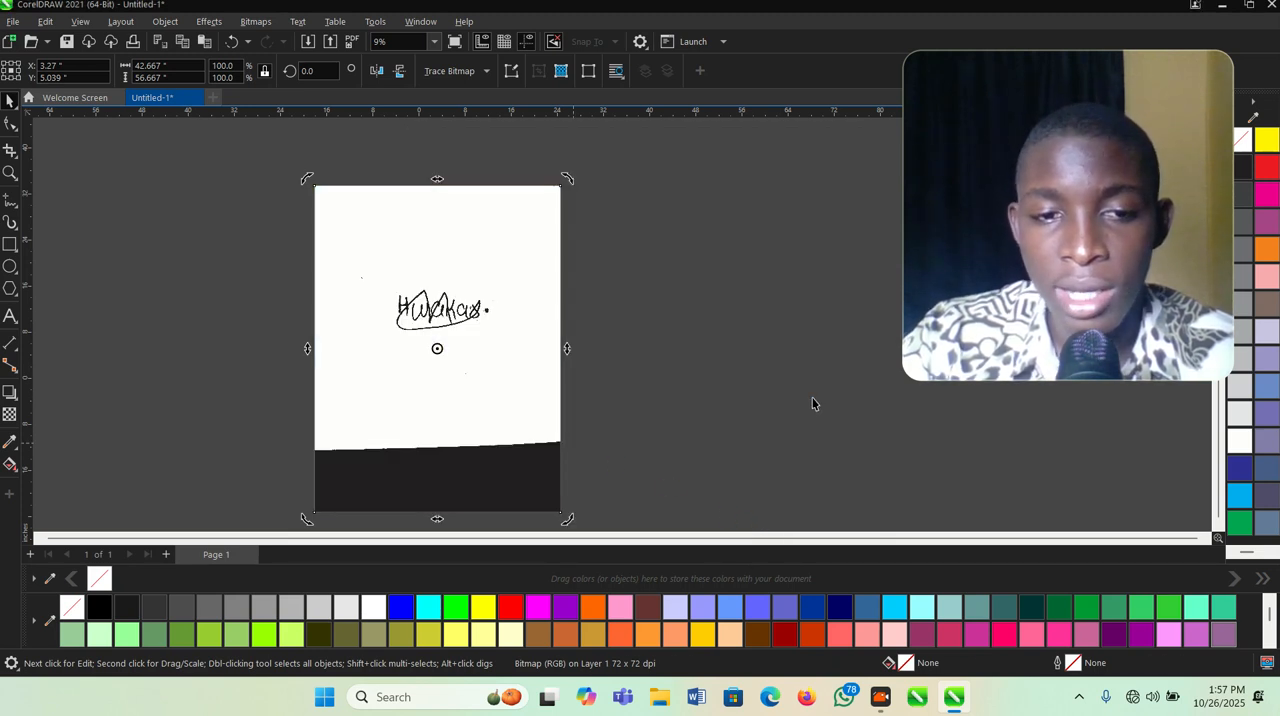
- Remove the white background of the monochrome signature bitmap by setting its fill to none
scroll(339, 284, up, 2)
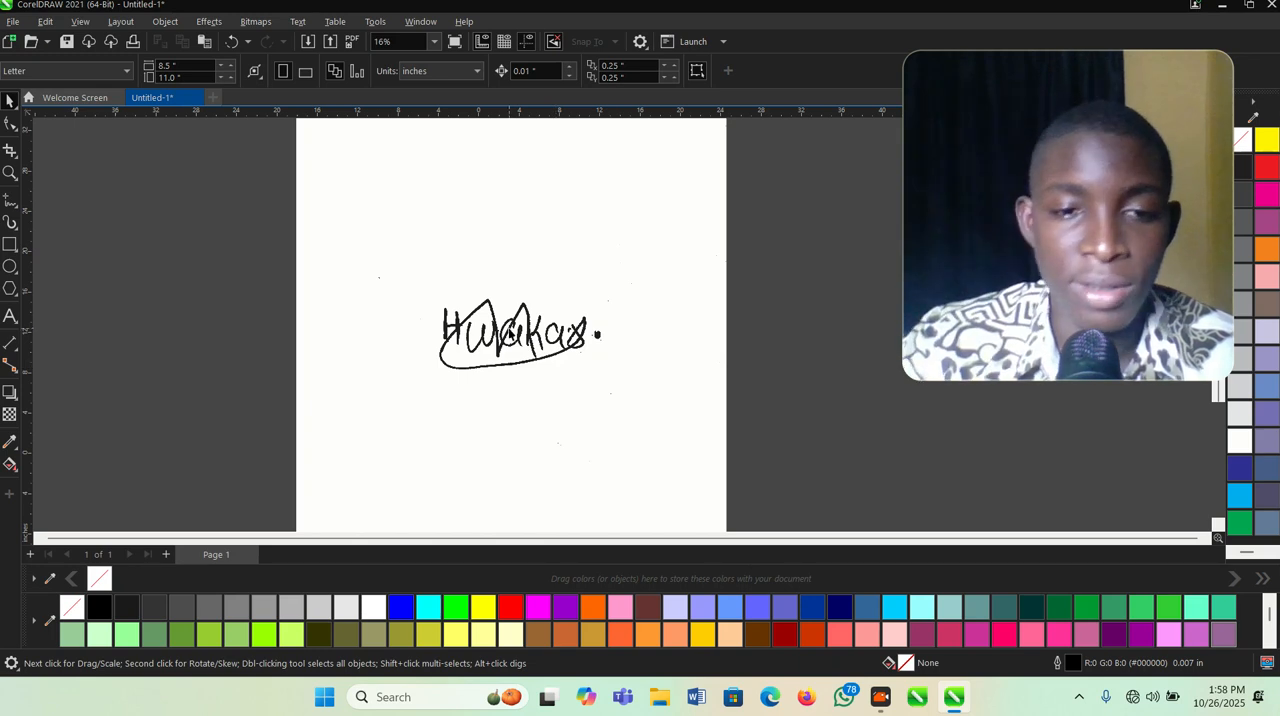
scroll(510, 331, down, 2)
click(486, 357)
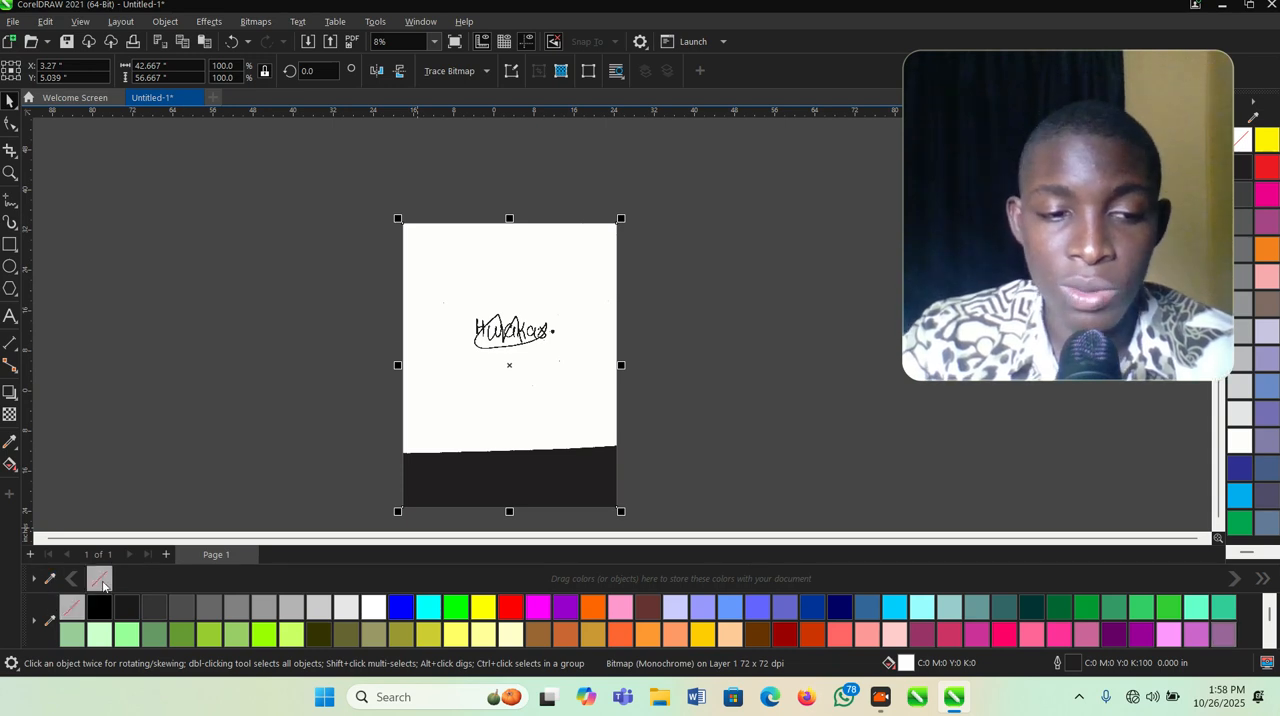
click(98, 580)
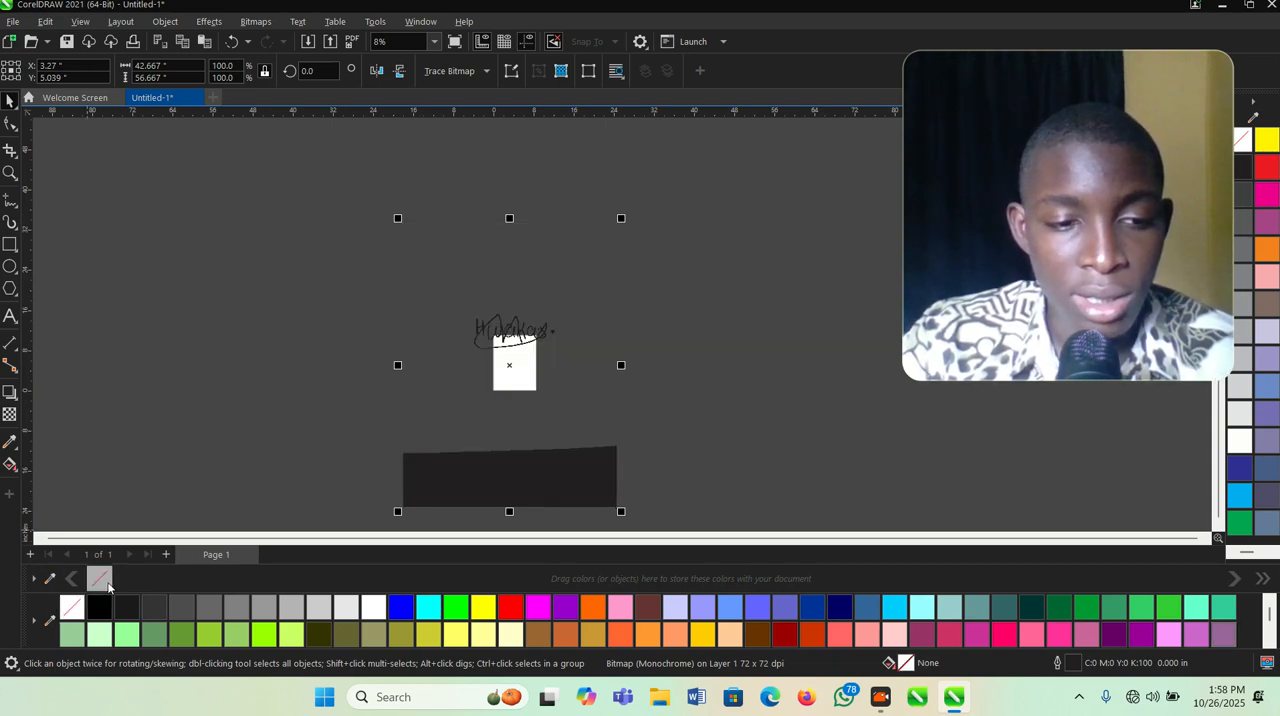
- Scale the signature bitmap down proportionally to about 4.2 by 5.6 inches so it fits within the page
click(544, 407)
scroll(536, 412, down, 2)
click(634, 474)
click(590, 477)
click(598, 487)
drag(592, 478, 533, 412)
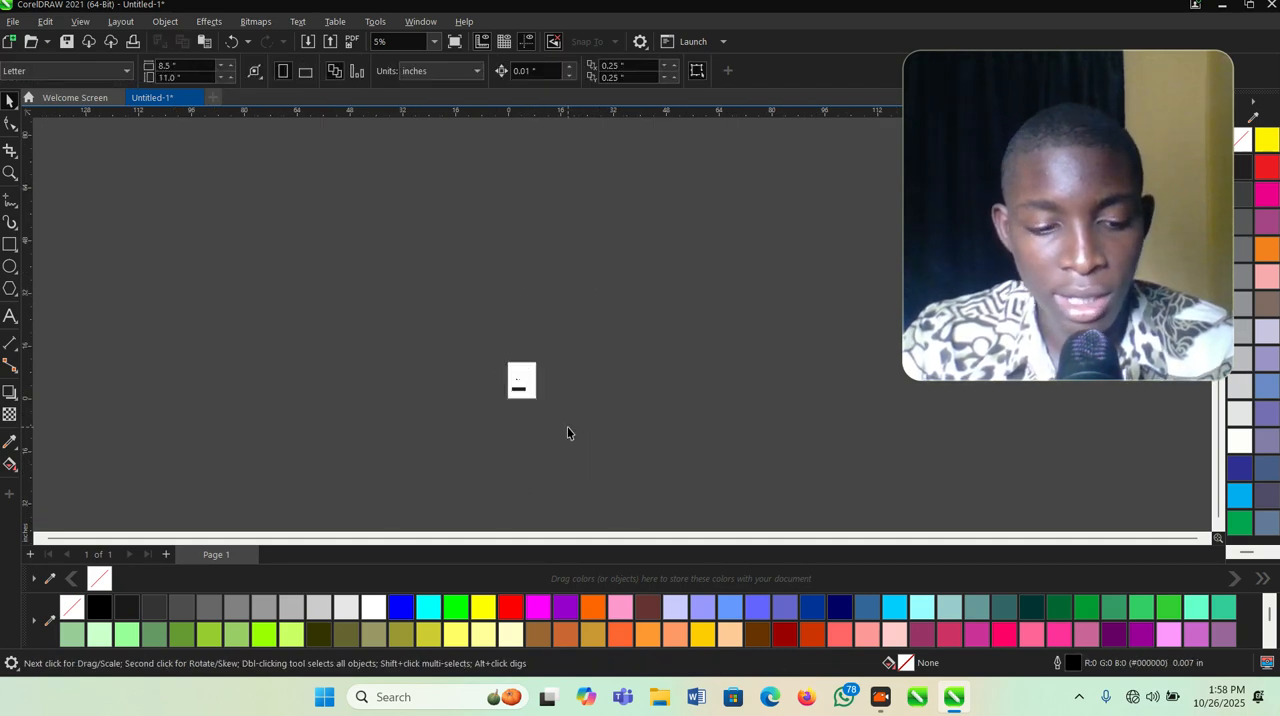
- Move the scaled signature bitmap to the centre of the page
scroll(510, 362, up, 5)
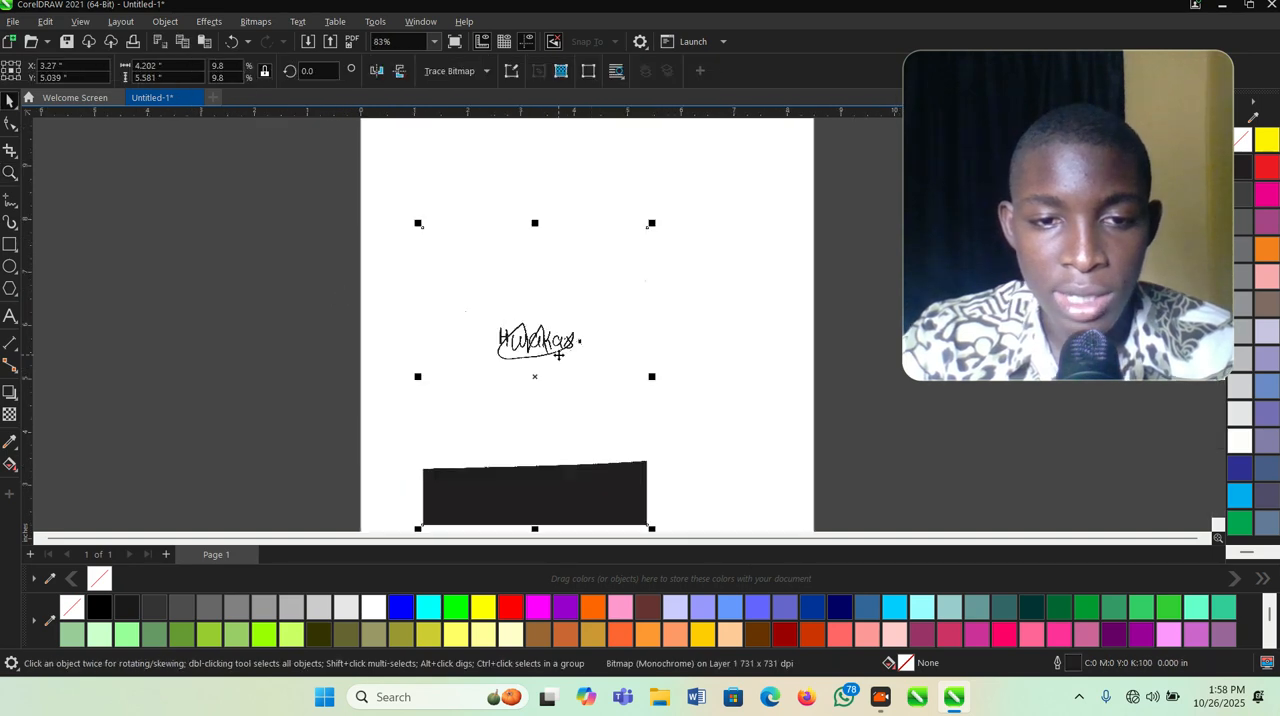
scroll(560, 355, down, 2)
drag(560, 355, 595, 334)
click(782, 390)
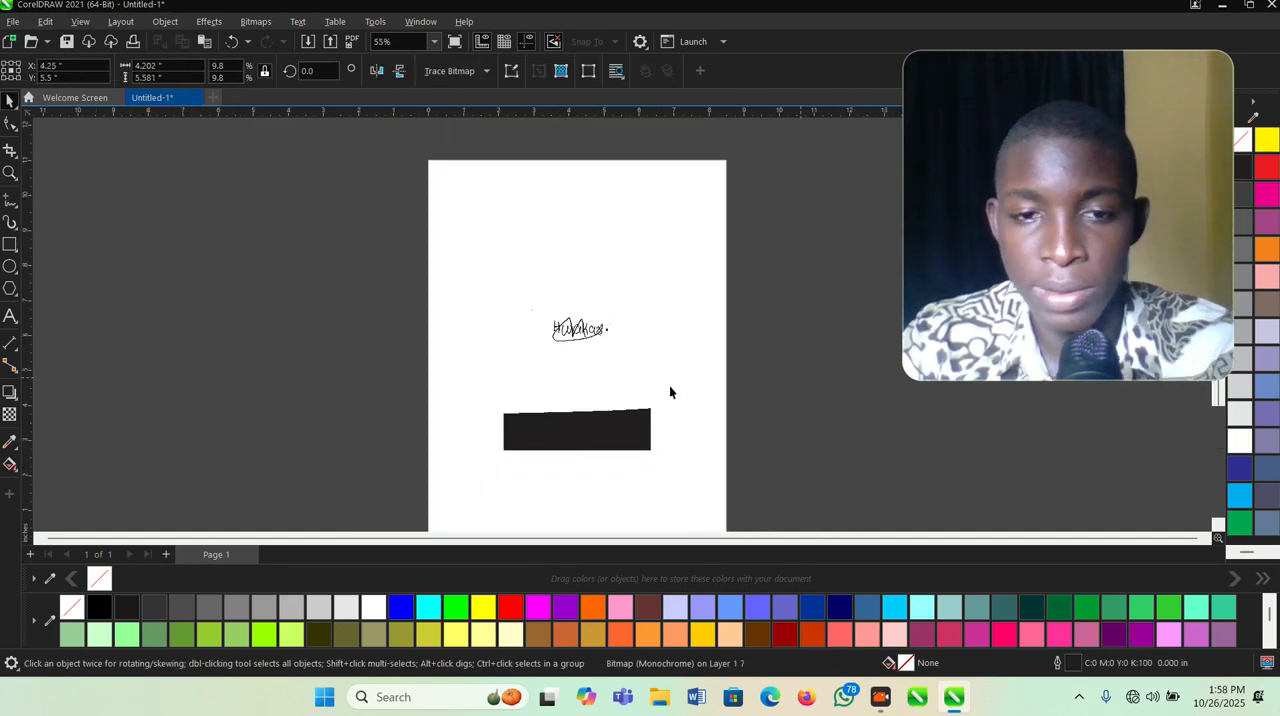
- Crop the black strip off the bottom of the signature bitmap with the Shape tool by raising its lower nodes
scroll(549, 346, up, 1)
click(549, 346)
click(10, 122)
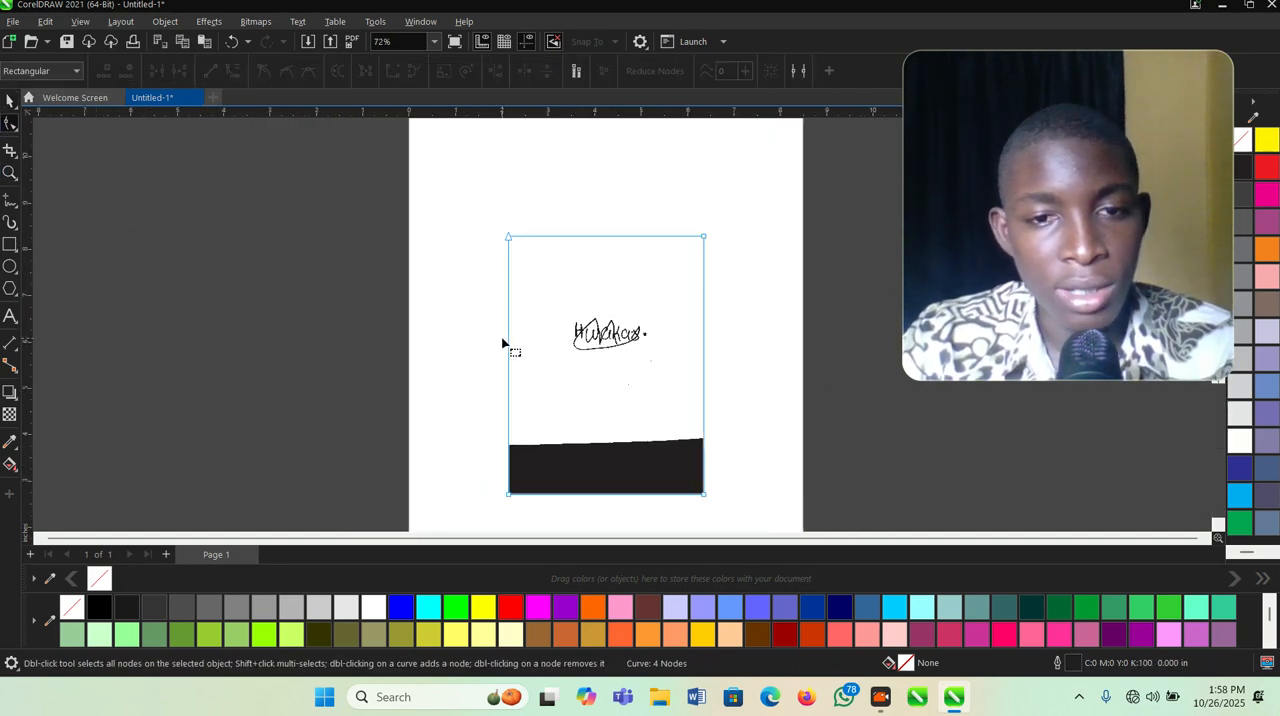
scroll(495, 342, down, 1)
drag(785, 479, 455, 404)
drag(563, 460, 563, 354)
- Crop the bitmap's top, right and left edges close to the signature with the Shape tool
key(space)
scroll(627, 302, up, 2)
key(space)
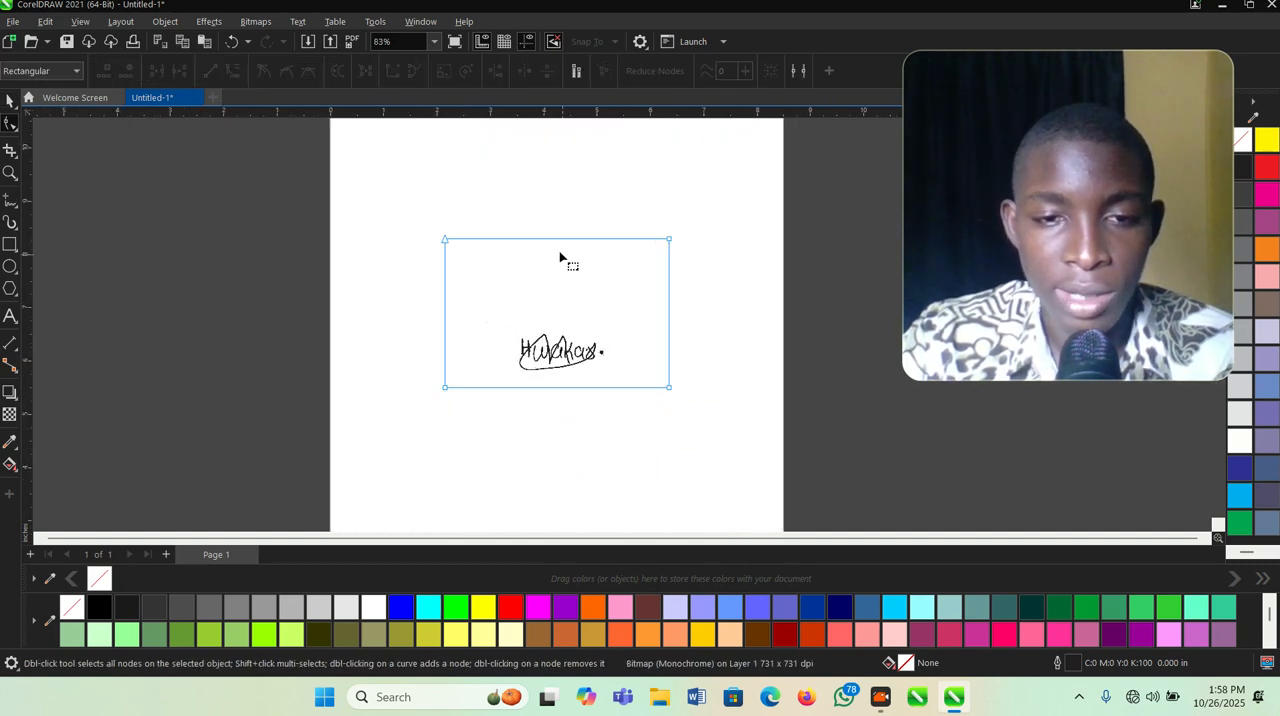
drag(559, 240, 571, 320)
drag(649, 297, 607, 360)
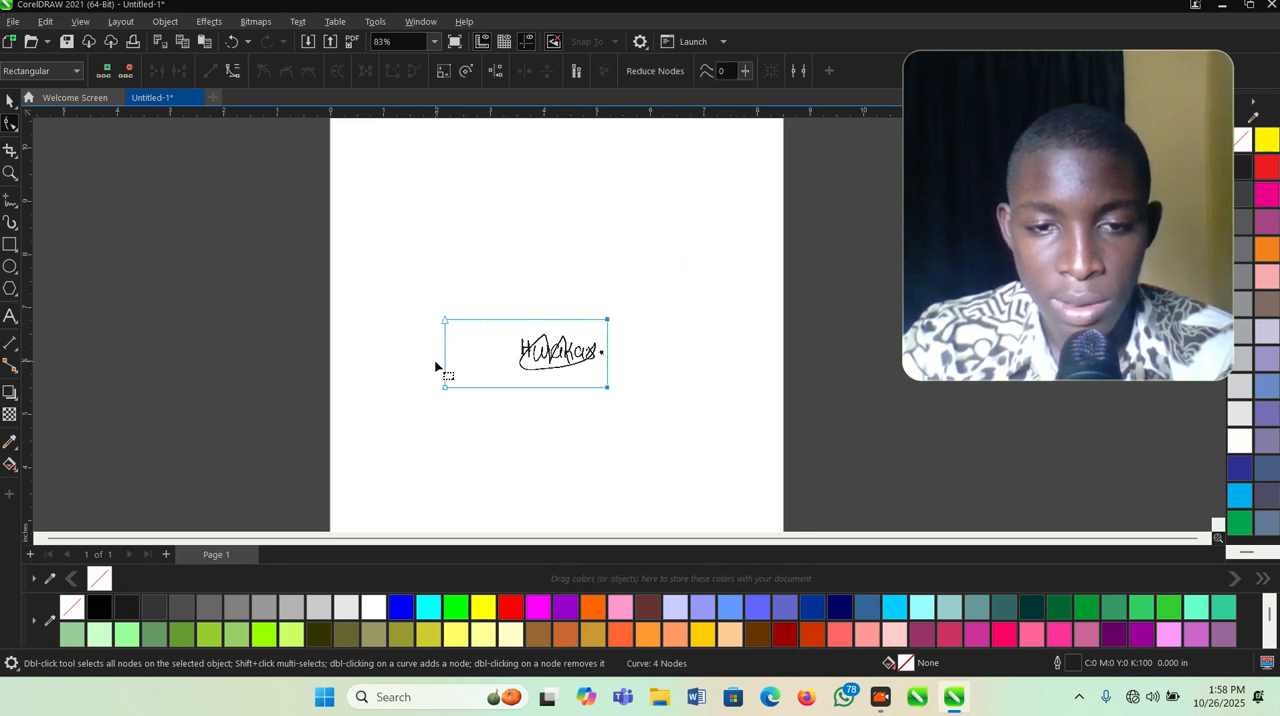
click(447, 357)
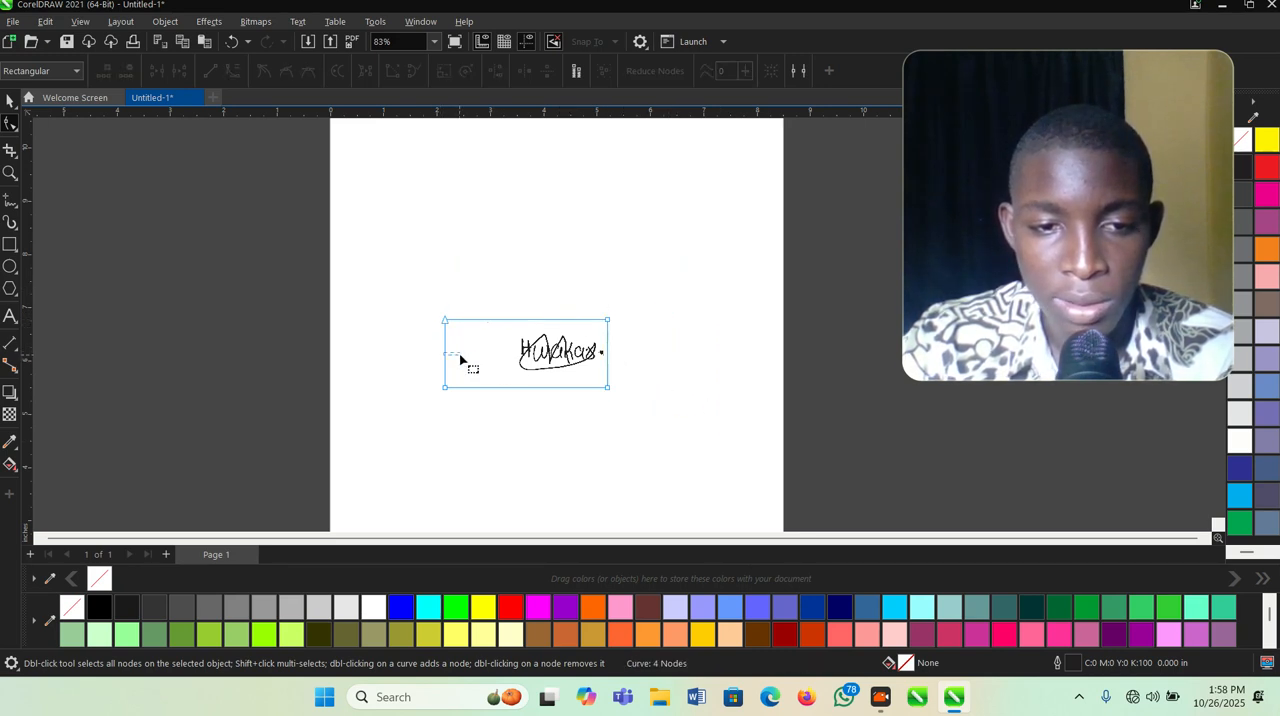
drag(445, 352, 499, 354)
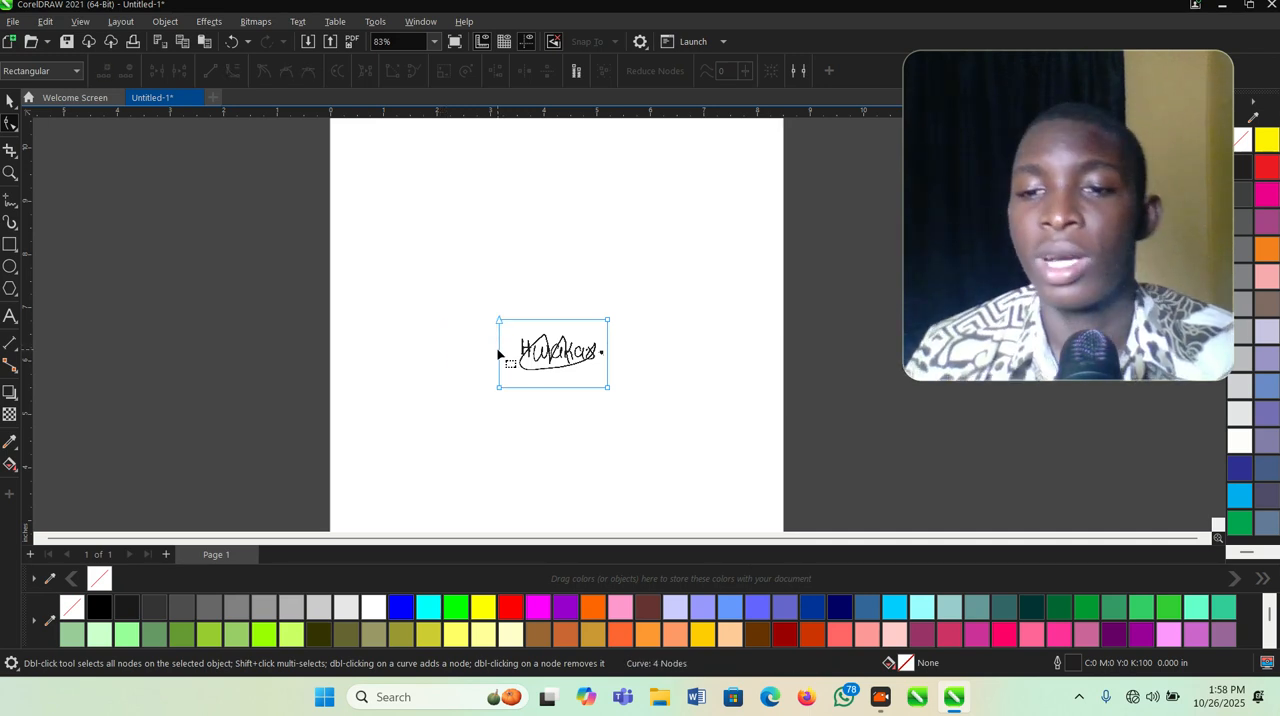